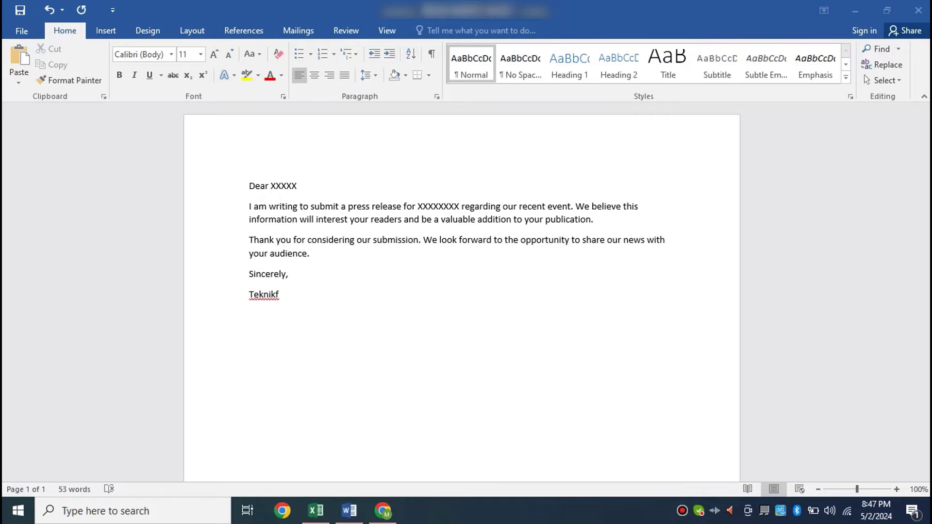
- Compare the letter's text with the contact columns in the Excel sheet: First name, Last name, Email and Publication
{"action": "left_click", "coordinate": [315, 510]}
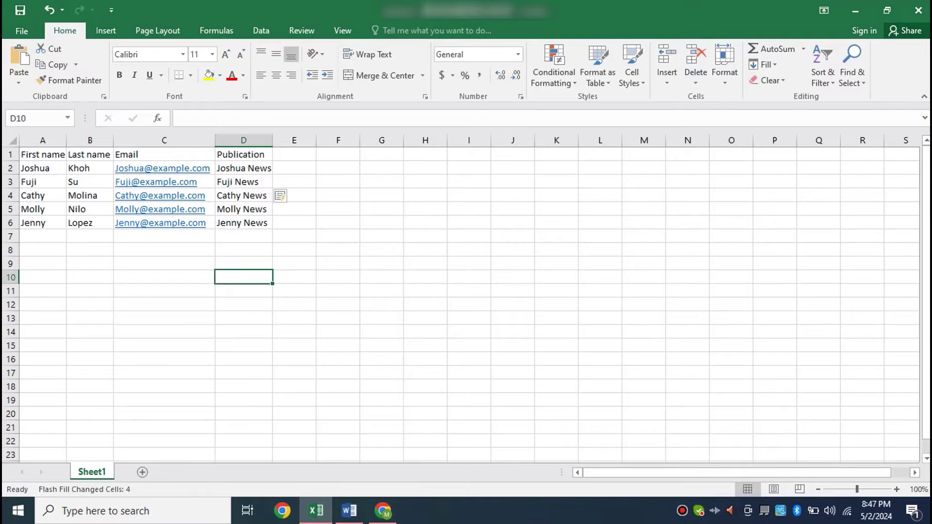
{"action": "left_click", "coordinate": [338, 263]}
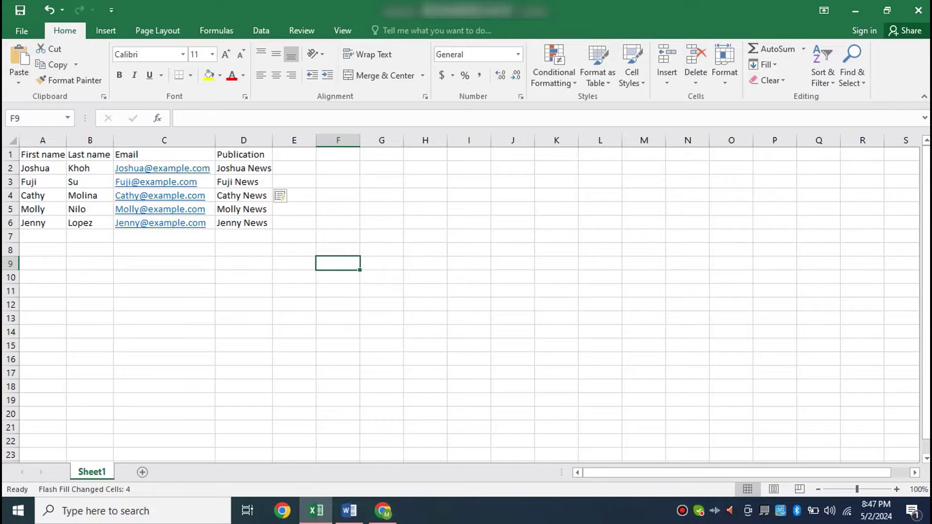
{"action": "left_click", "coordinate": [349, 510]}
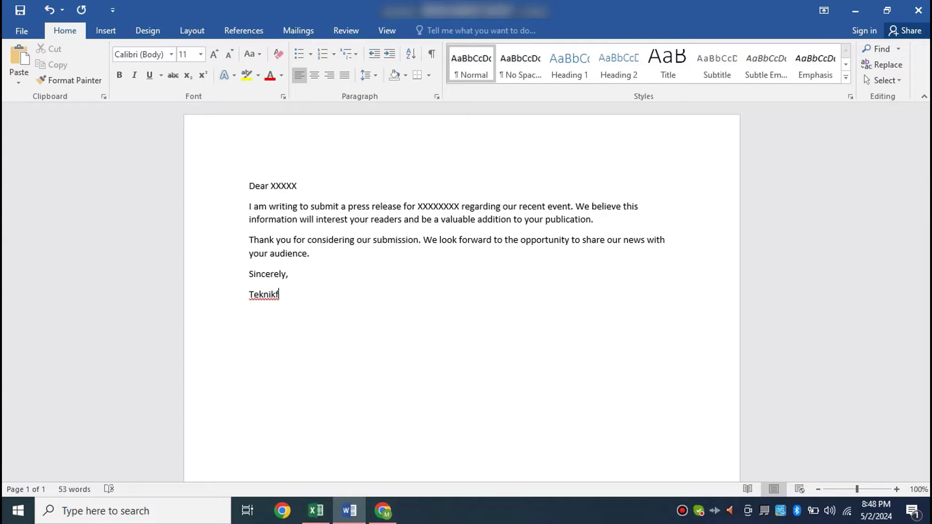
{"action": "left_click", "coordinate": [315, 511]}
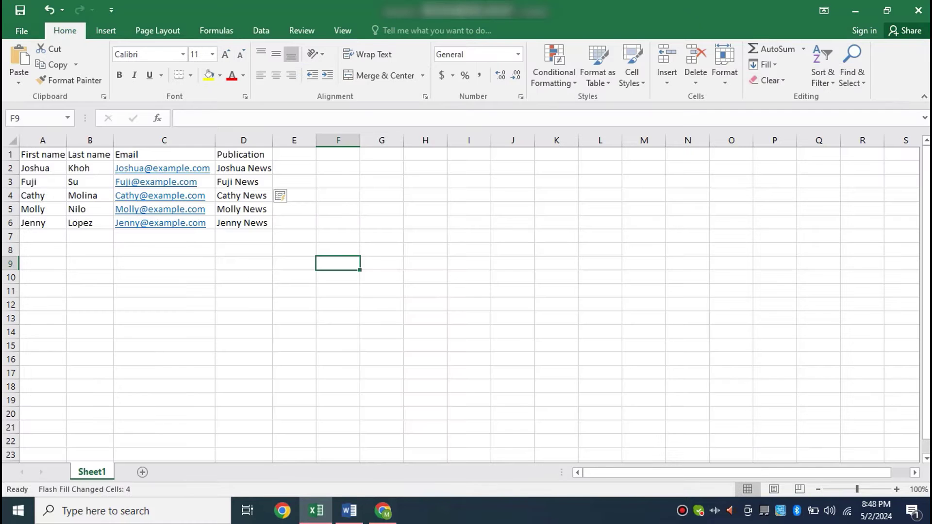
{"action": "left_click", "coordinate": [164, 331]}
{"action": "key", "text": "shift+Up"}
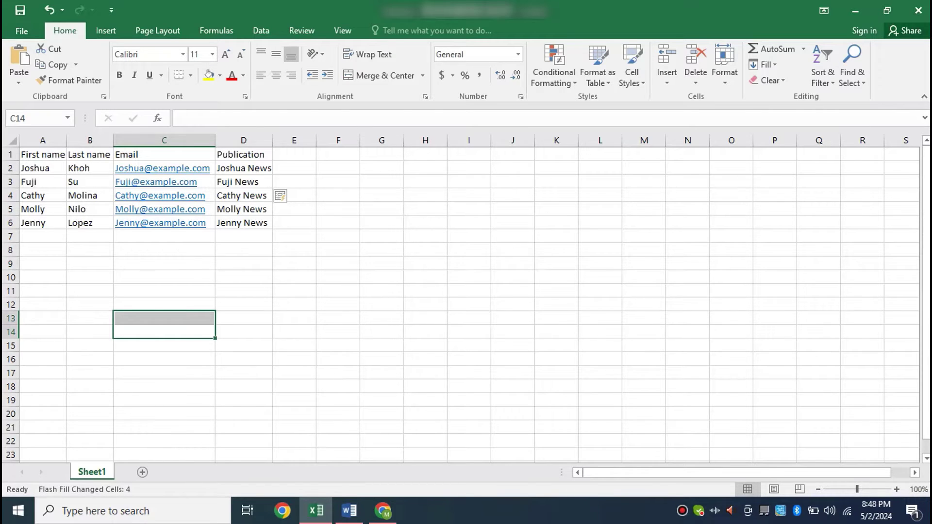
{"action": "left_click", "coordinate": [243, 263]}
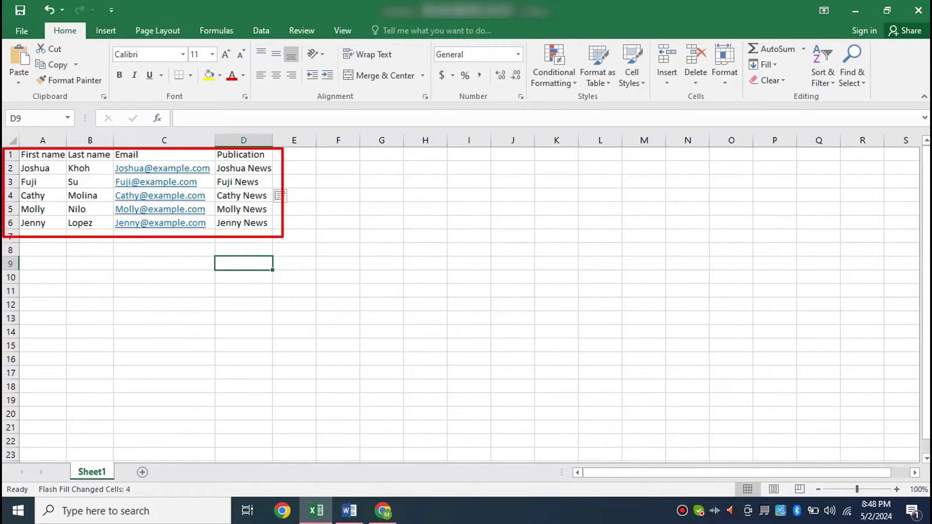
- Examine the XXXXX and XXXXXXXX placeholders in the Word letter against the contact columns in the Excel sheet
{"action": "left_click", "coordinate": [349, 510]}
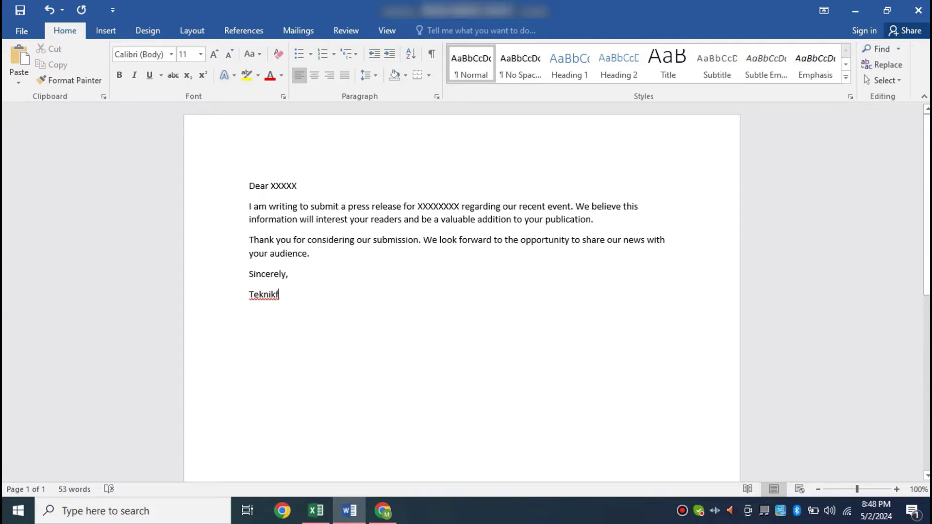
{"action": "triple_click", "coordinate": [435, 206]}
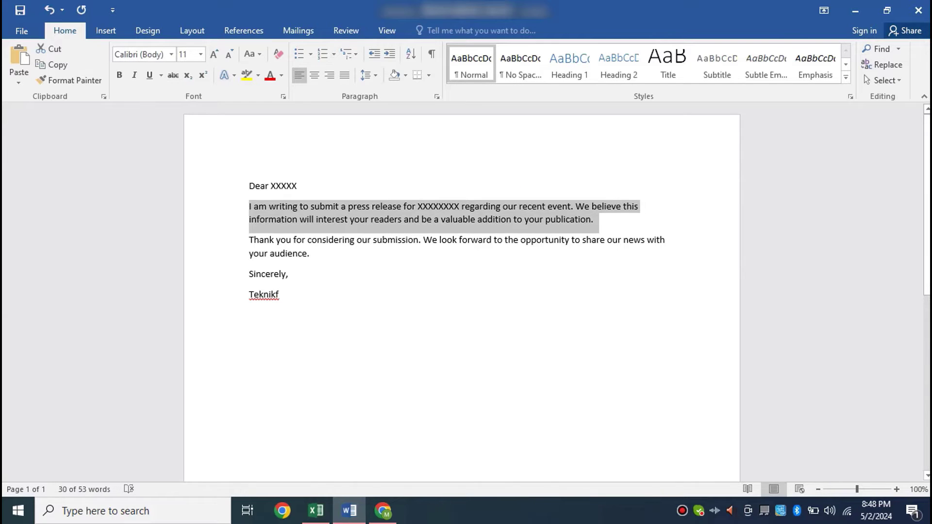
{"action": "double_click", "coordinate": [283, 186]}
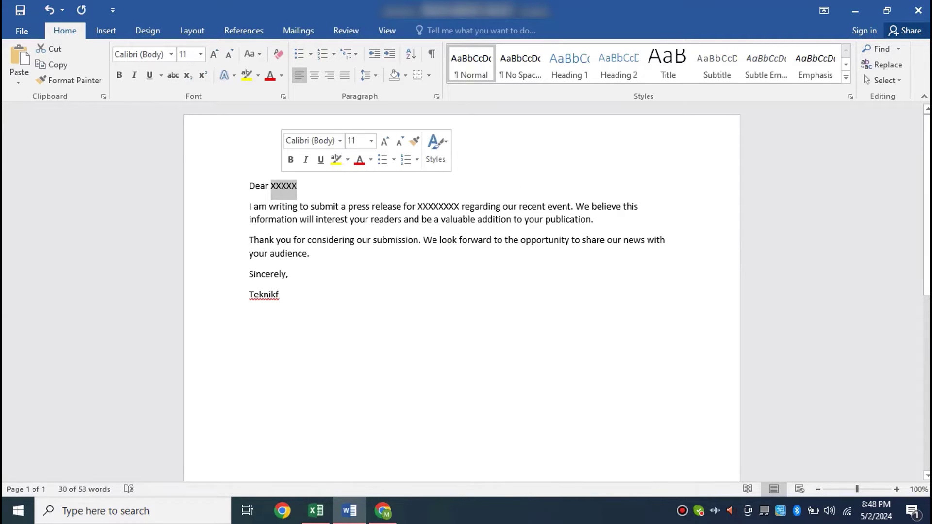
{"action": "left_click", "coordinate": [438, 207]}
{"action": "double_click", "coordinate": [438, 206]}
{"action": "left_click", "coordinate": [280, 294]}
{"action": "key", "text": "alt+Tab"}
{"action": "left_click", "coordinate": [468, 317]}
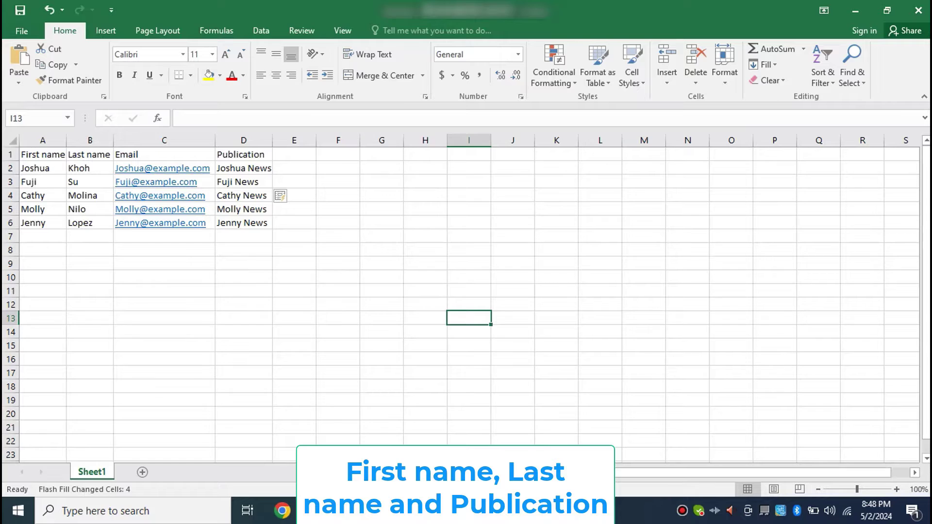
- Switch to the Word letter and start a mail merge of the type E-mail Messages
{"action": "key", "text": "alt+Tab"}
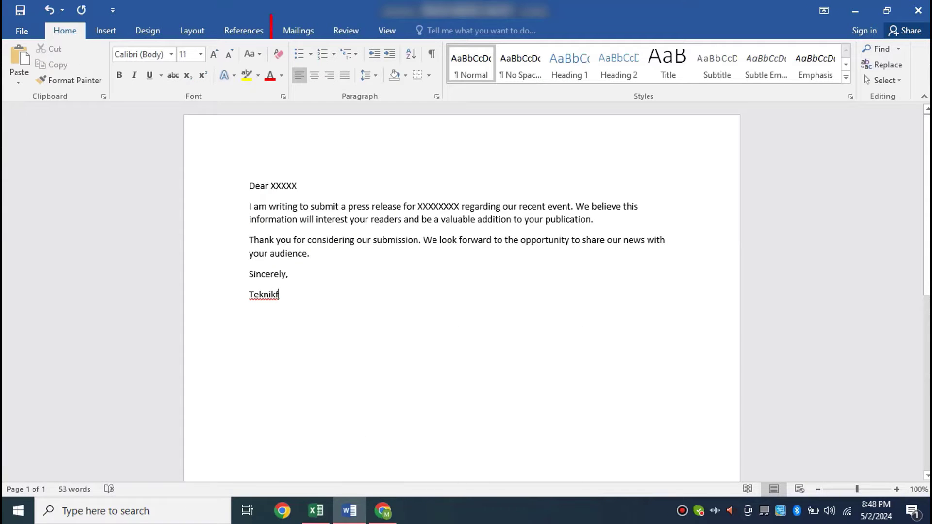
{"action": "left_click", "coordinate": [298, 30]}
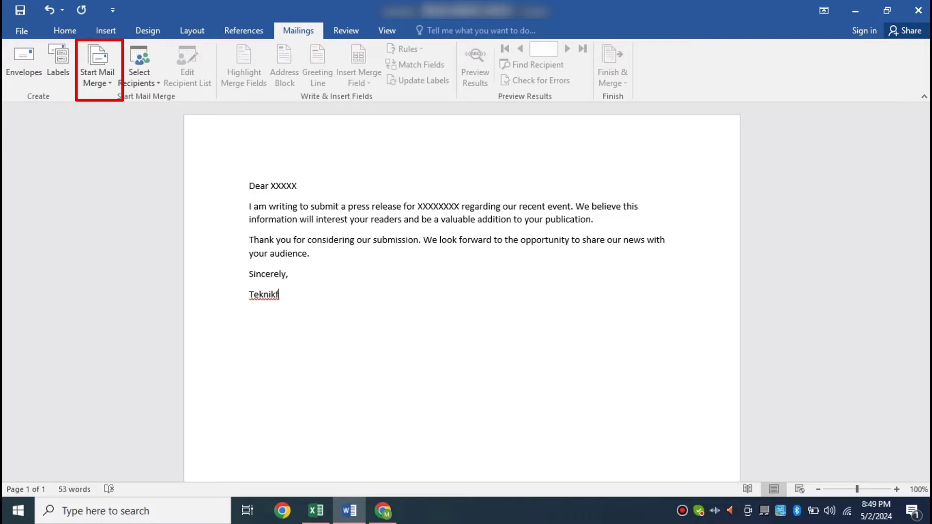
{"action": "left_click", "coordinate": [97, 72]}
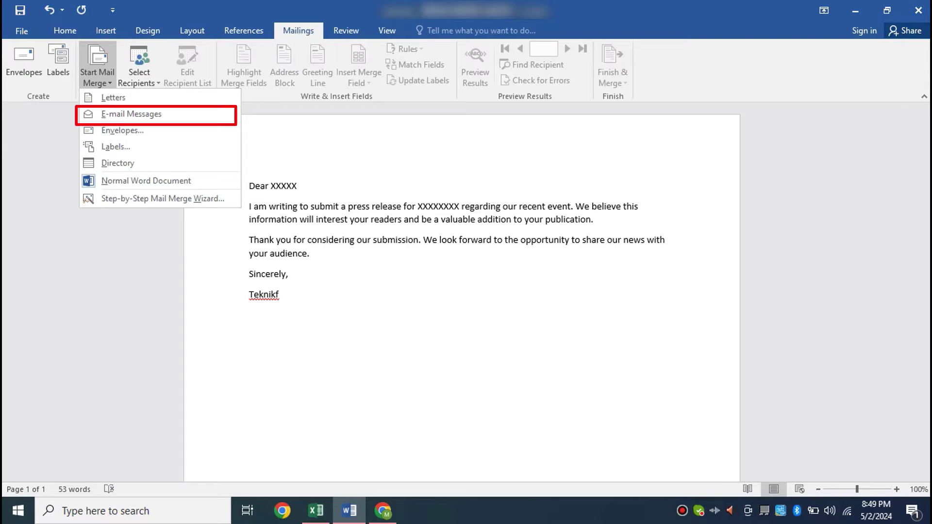
{"action": "key", "text": "Down"}
{"action": "key", "text": "Return"}
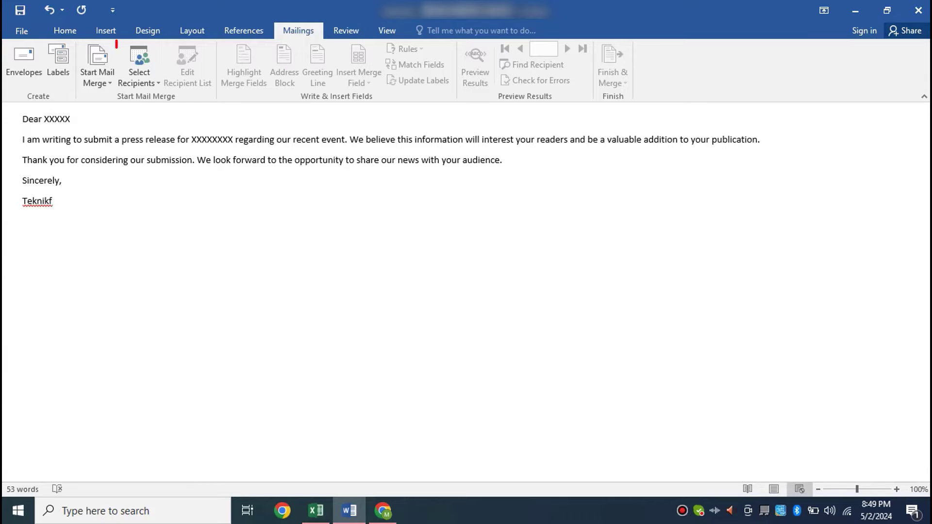
- Load the existing Contacts workbook from the Desktop as recipient list, using table Sheet1$ with the first row as column headers
{"action": "left_click", "coordinate": [139, 72]}
{"action": "key", "text": "Down"}
{"action": "key", "text": "Down"}
{"action": "key", "text": "Down"}
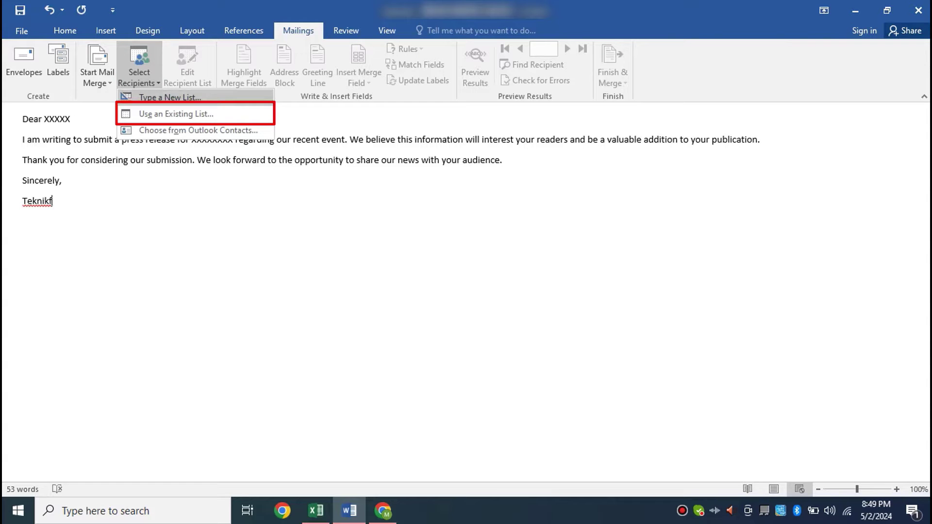
{"action": "key", "text": "Return"}
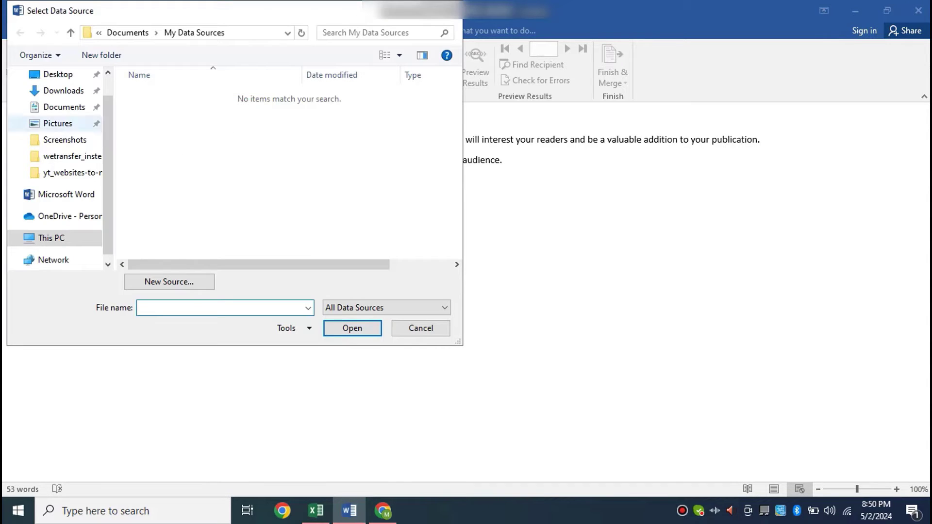
{"action": "left_click", "coordinate": [63, 118]}
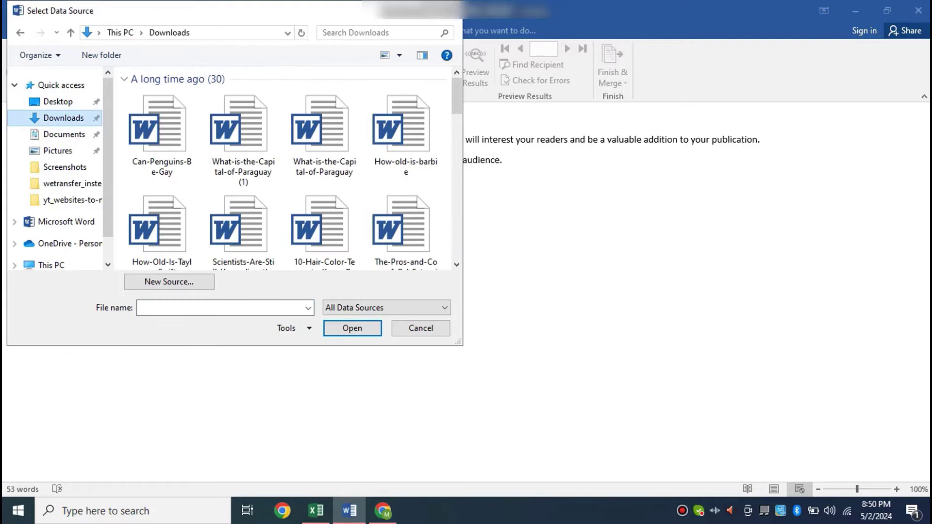
{"action": "left_click", "coordinate": [57, 101]}
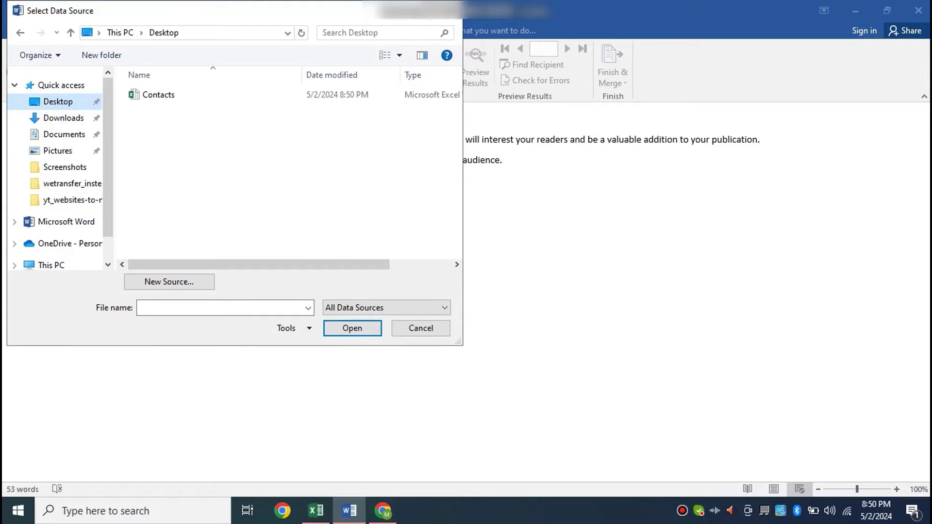
{"action": "left_click", "coordinate": [158, 95]}
{"action": "key", "text": "Return"}
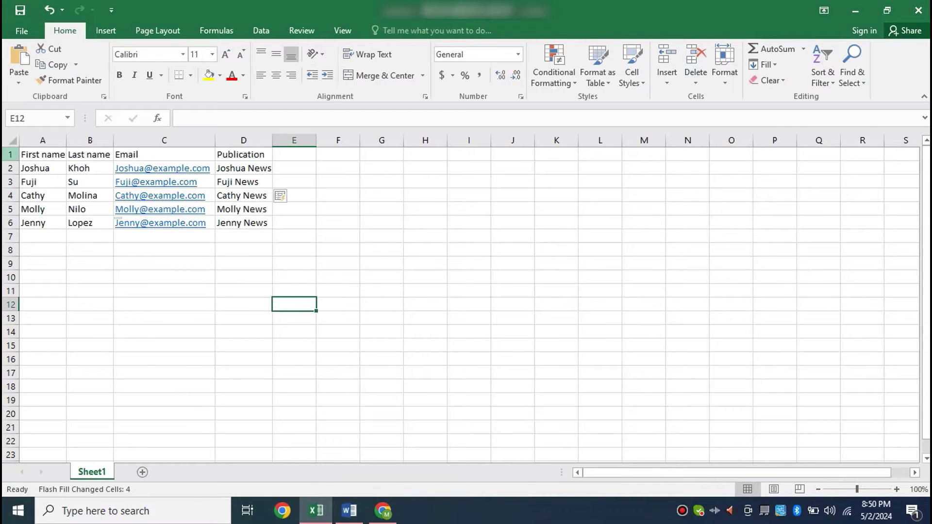
{"action": "left_click", "coordinate": [10, 154]}
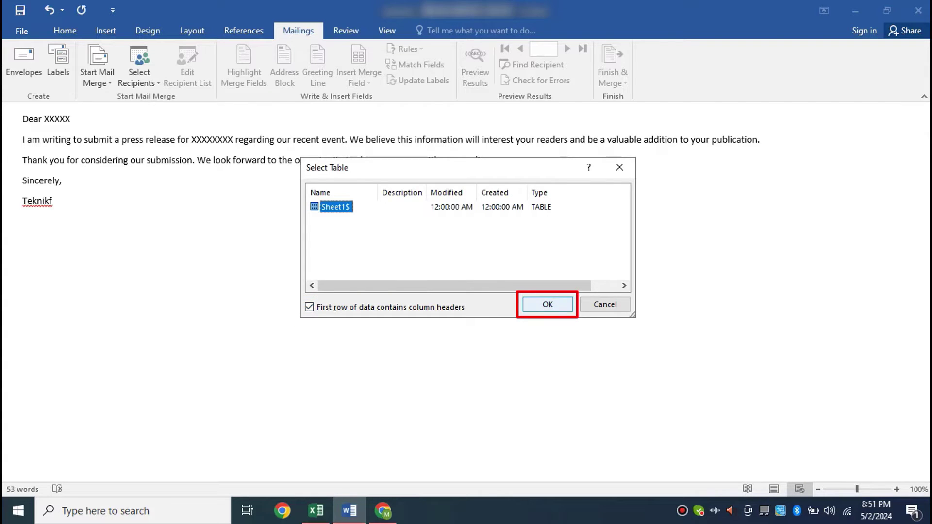
{"action": "key", "text": "Return"}
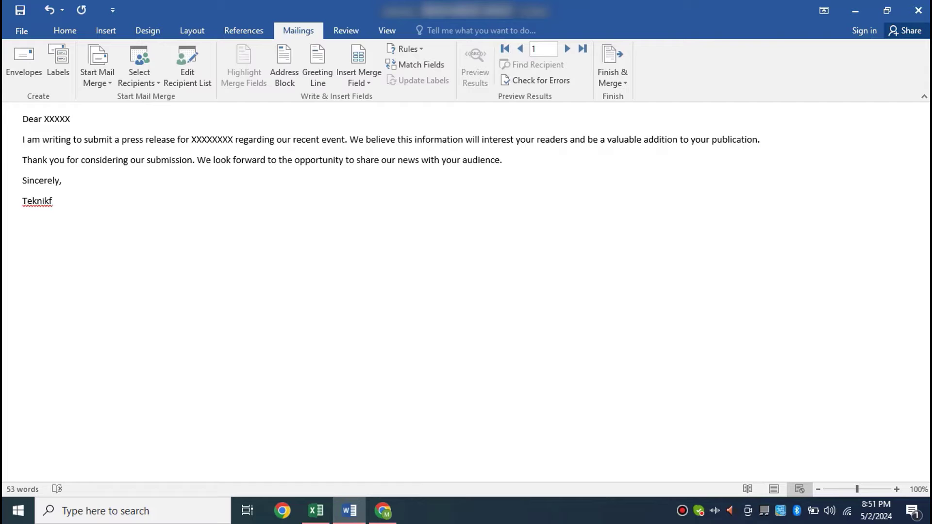
- Replace the XXXXX placeholder after "Dear" with the First_name merge field
{"action": "double_click", "coordinate": [58, 119]}
{"action": "double_click", "coordinate": [216, 139]}
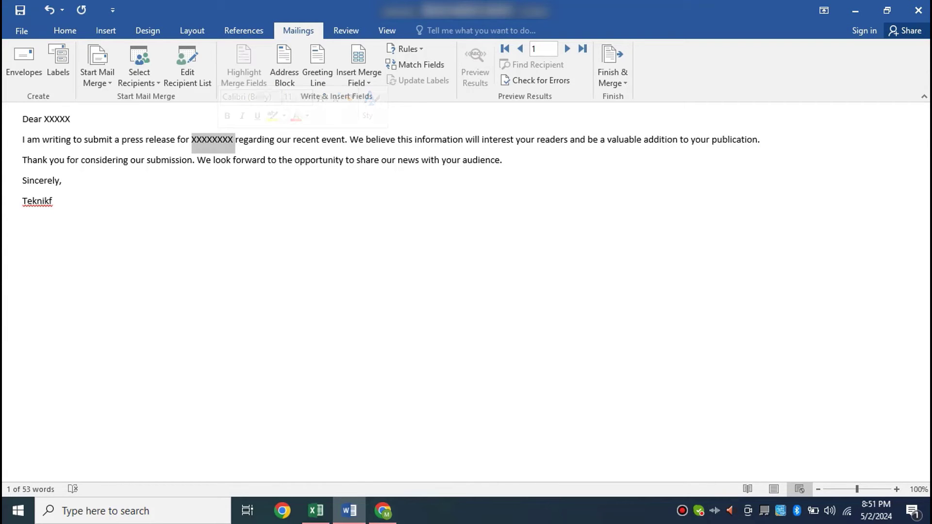
{"action": "left_click", "coordinate": [70, 119]}
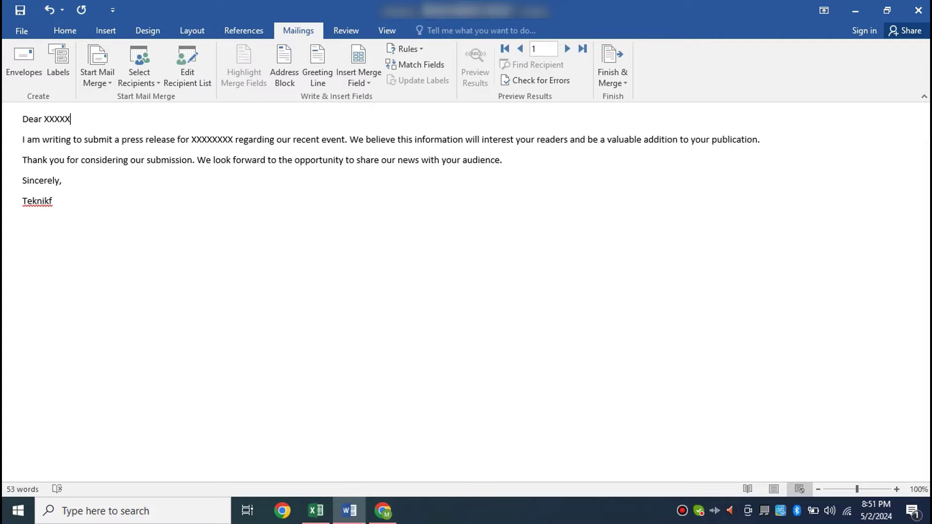
{"action": "double_click", "coordinate": [65, 119]}
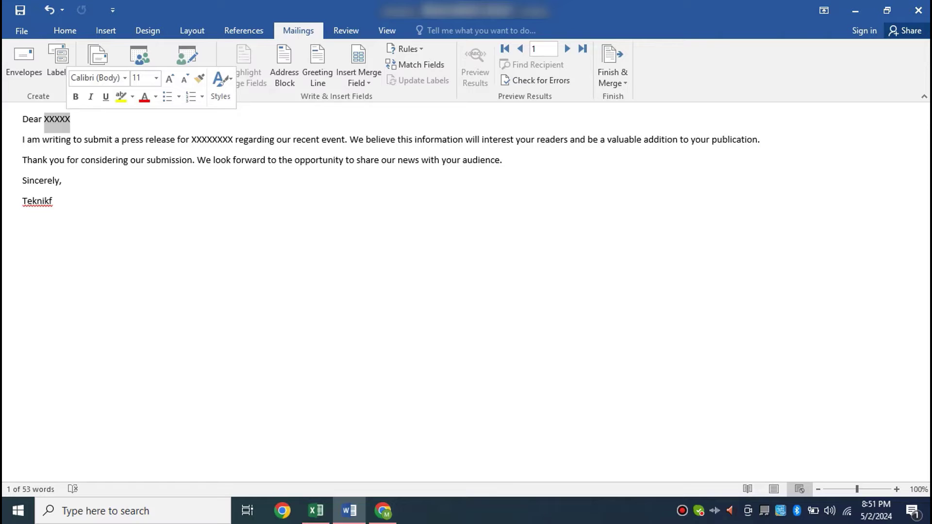
{"action": "key", "text": "BackSpace"}
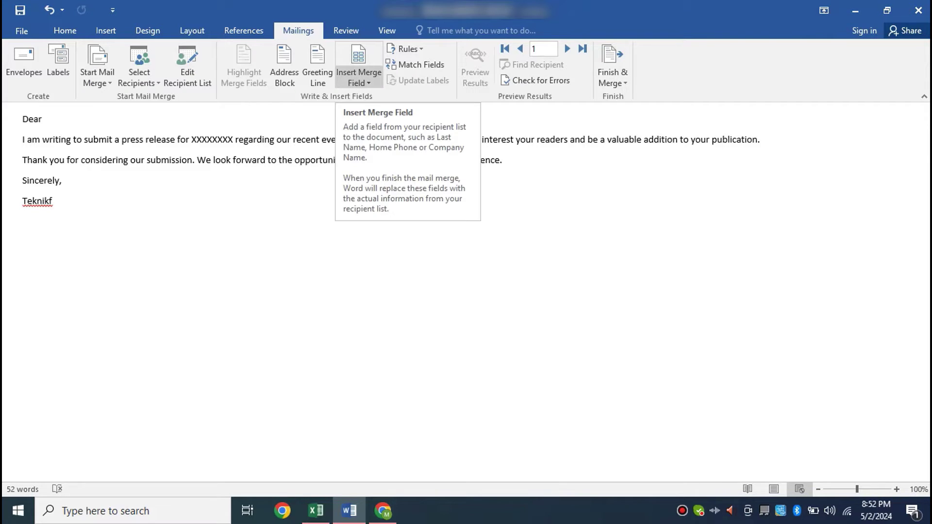
{"action": "left_click", "coordinate": [359, 75]}
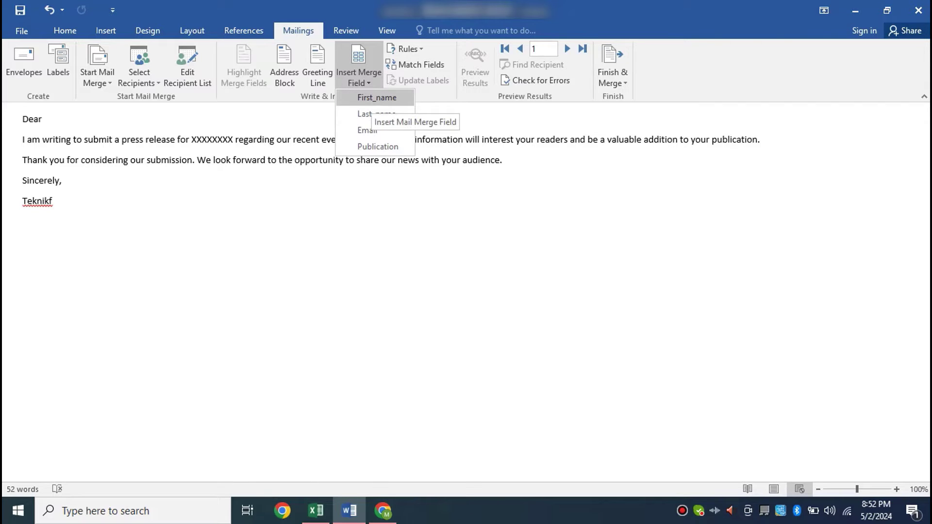
{"action": "left_click", "coordinate": [377, 97]}
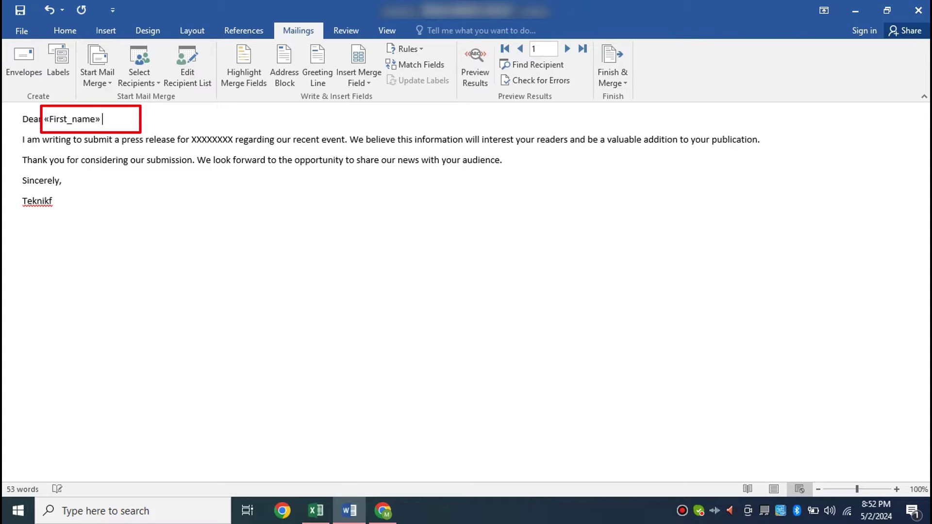
- Insert the Last_name merge field after First_name in the greeting and end the line with a comma
{"action": "left_click", "coordinate": [358, 73]}
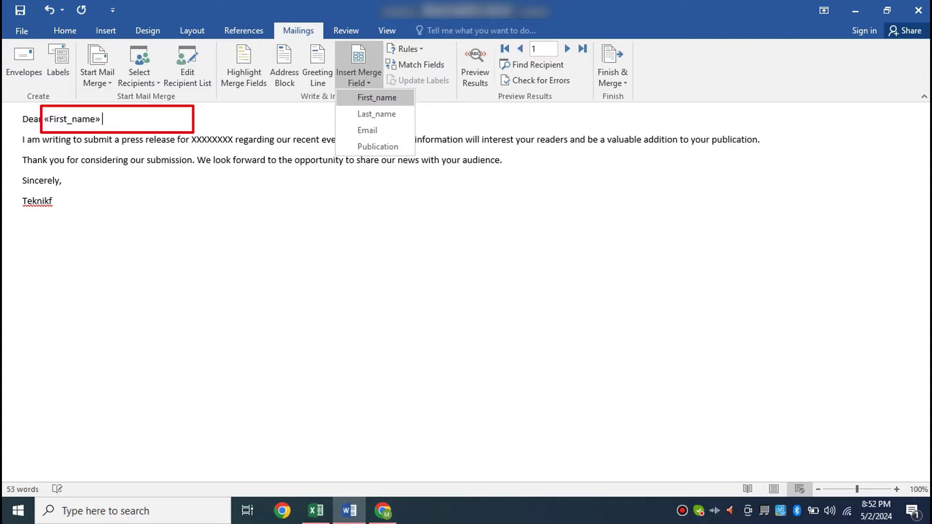
{"action": "left_click", "coordinate": [376, 113]}
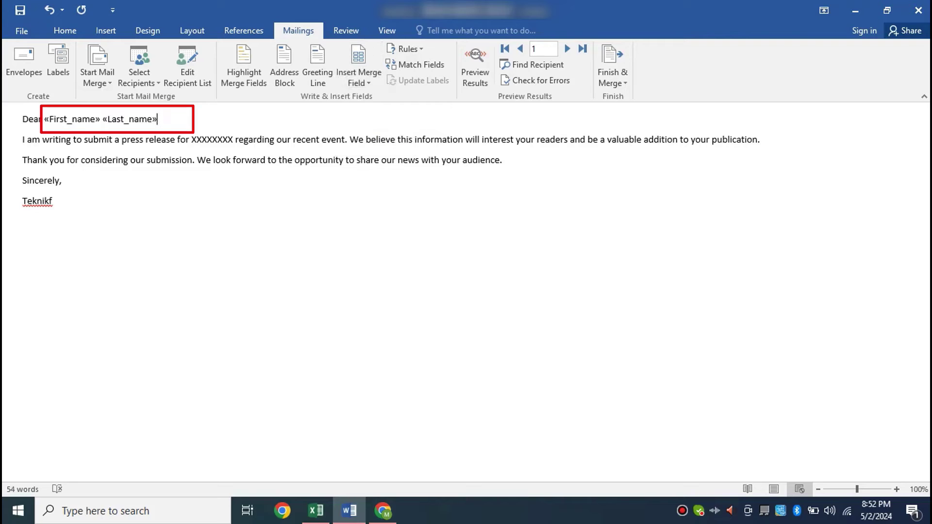
{"action": "type", "text": ","}
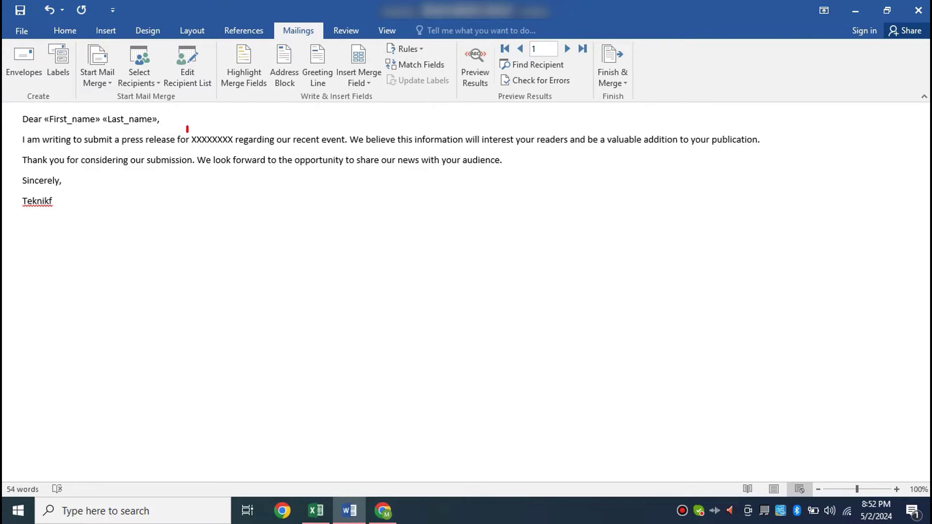
- Replace the XXXXXXXX placeholder after "press release for" with the Publication merge field
{"action": "left_click", "coordinate": [212, 139]}
{"action": "left_click", "coordinate": [206, 139]}
{"action": "triple_click", "coordinate": [209, 140]}
{"action": "double_click", "coordinate": [211, 139]}
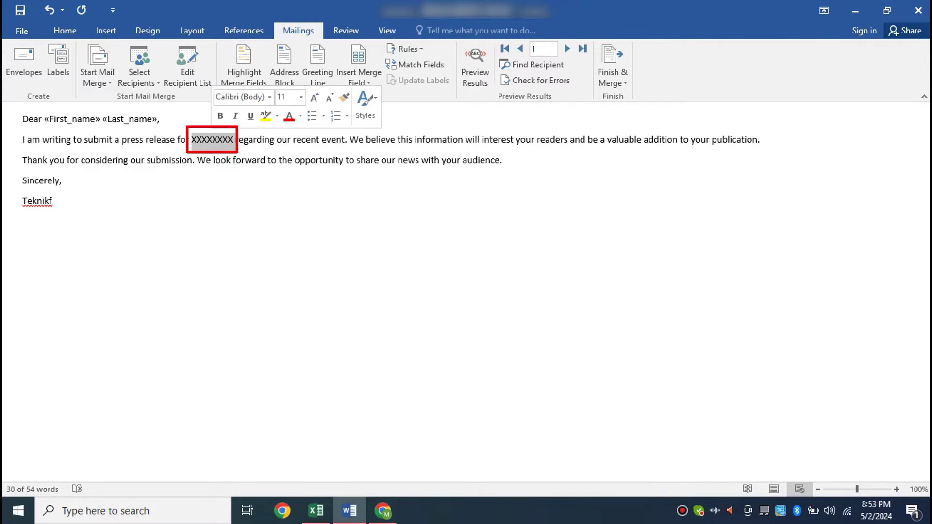
{"action": "key", "text": "Delete"}
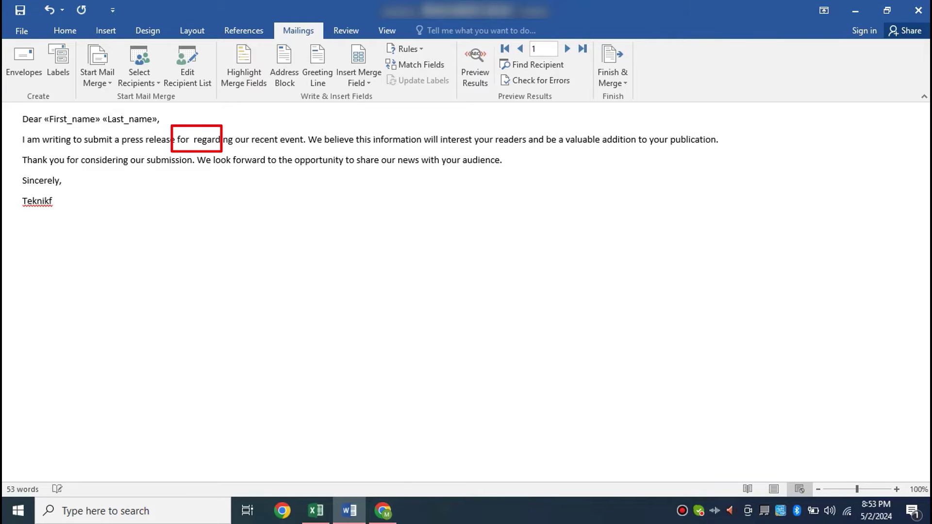
{"action": "left_click", "coordinate": [359, 78]}
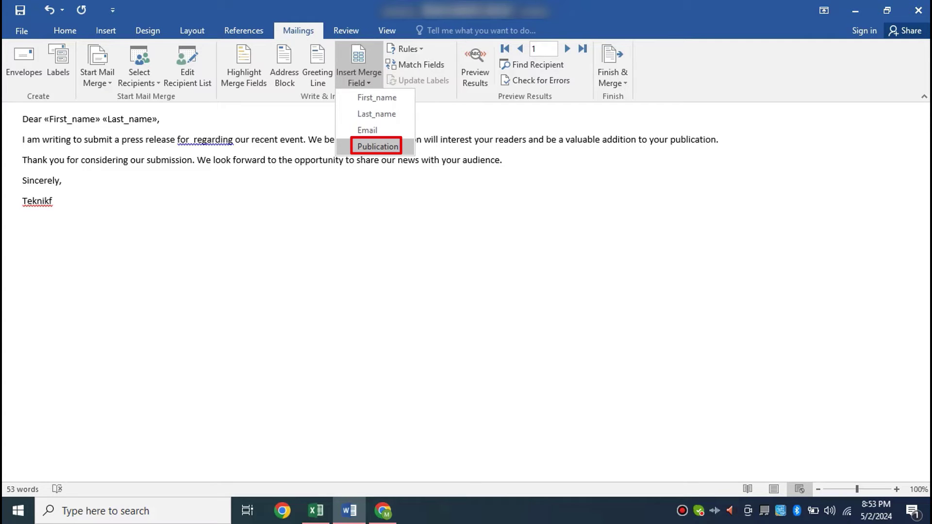
{"action": "left_click", "coordinate": [378, 146]}
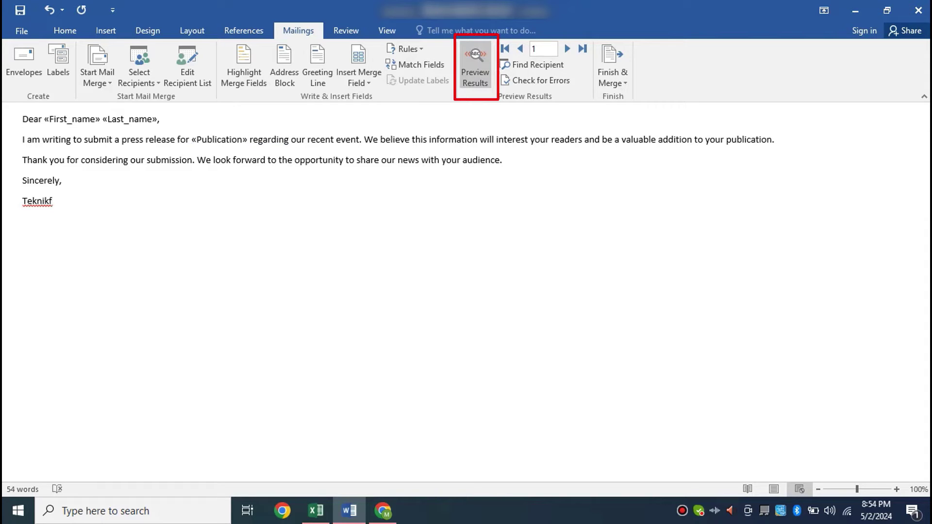
- Preview the merge results with the recipient data filled into the letter
{"action": "left_click", "coordinate": [475, 66]}
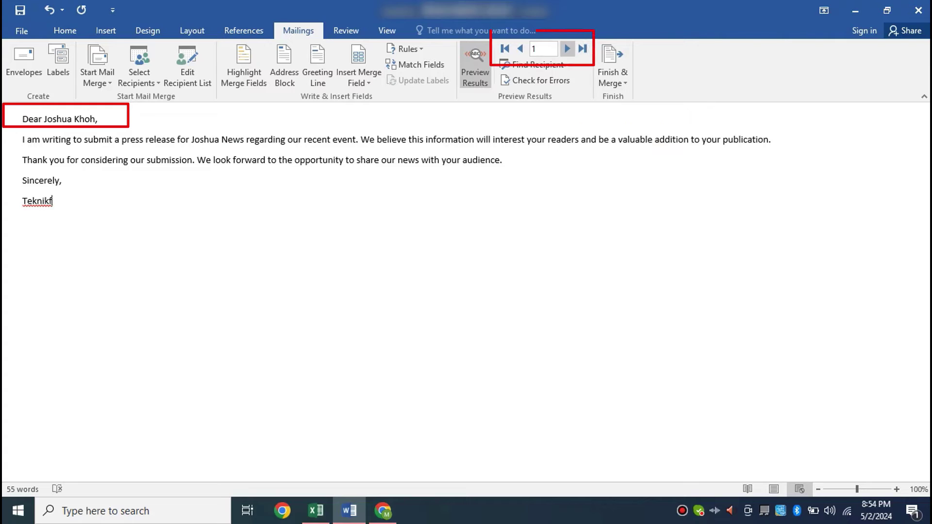
- Step through the following recipient records to check the personalised greeting and publication in each previewed letter
{"action": "left_click", "coordinate": [566, 48]}
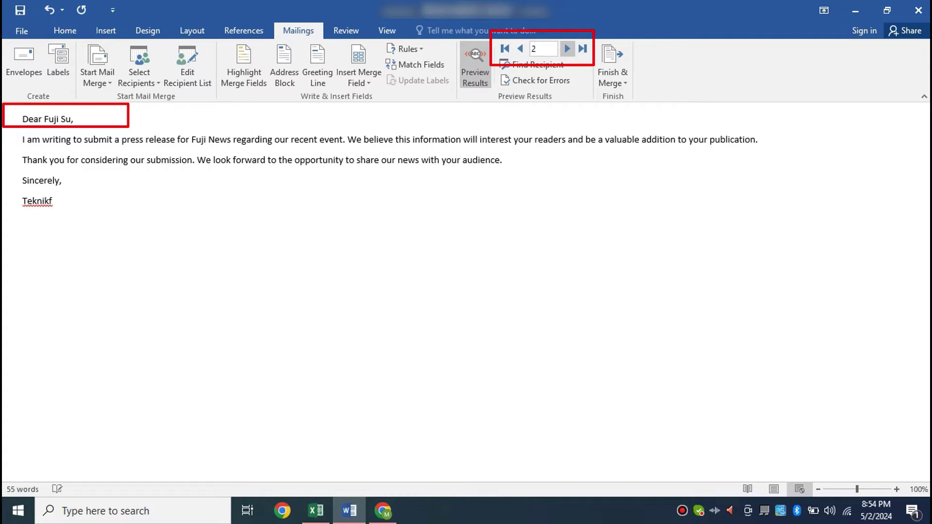
{"action": "left_click", "coordinate": [567, 49]}
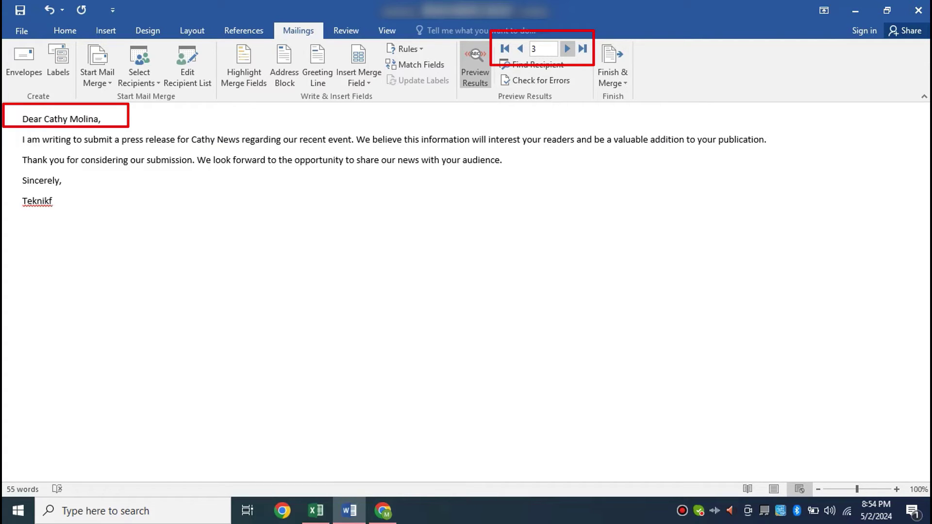
{"action": "left_click", "coordinate": [567, 48]}
{"action": "left_click", "coordinate": [566, 49]}
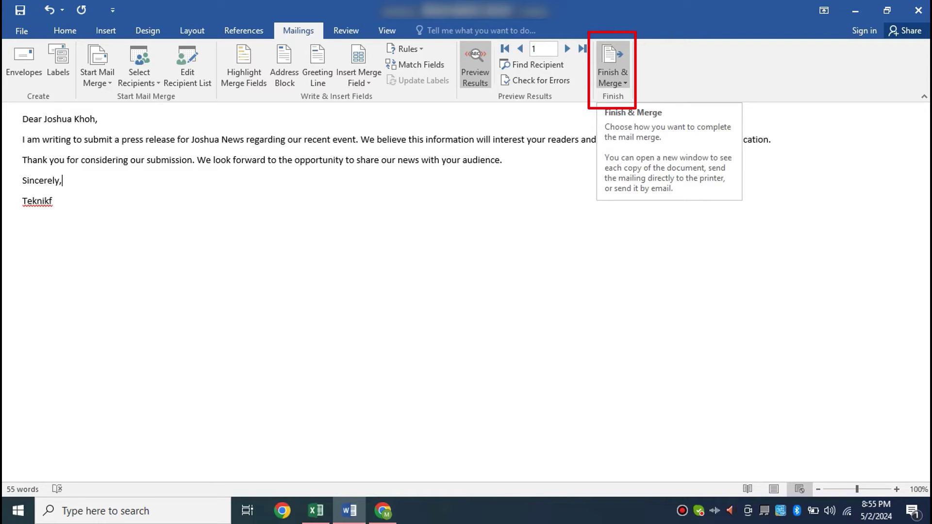
- Start sending the merge as e-mail messages with Email as the To field, and check the Email column in the Excel contact list
{"action": "left_click", "coordinate": [613, 72]}
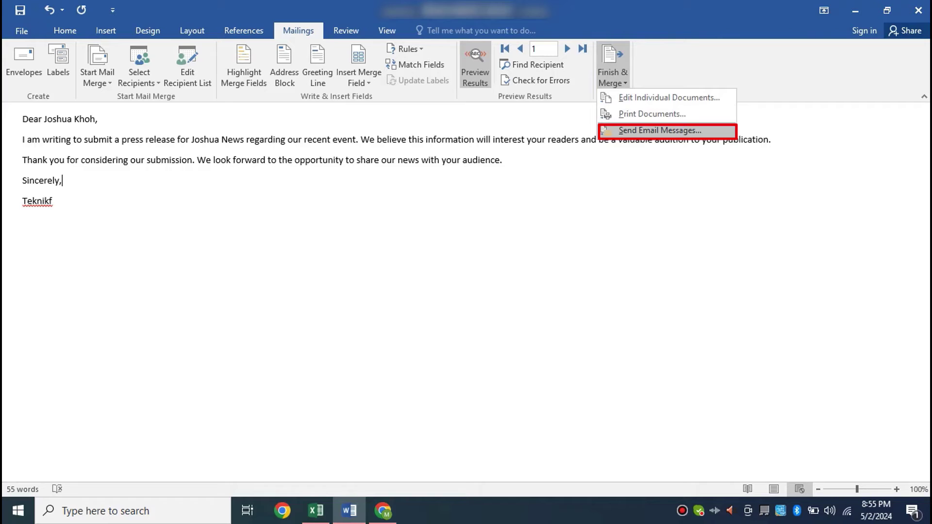
{"action": "left_click", "coordinate": [659, 131]}
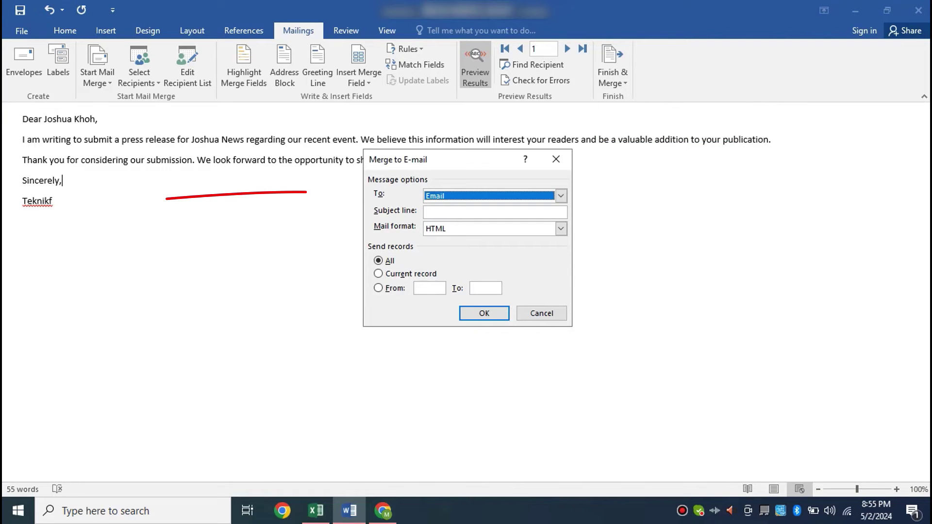
{"action": "left_click", "coordinate": [561, 196]}
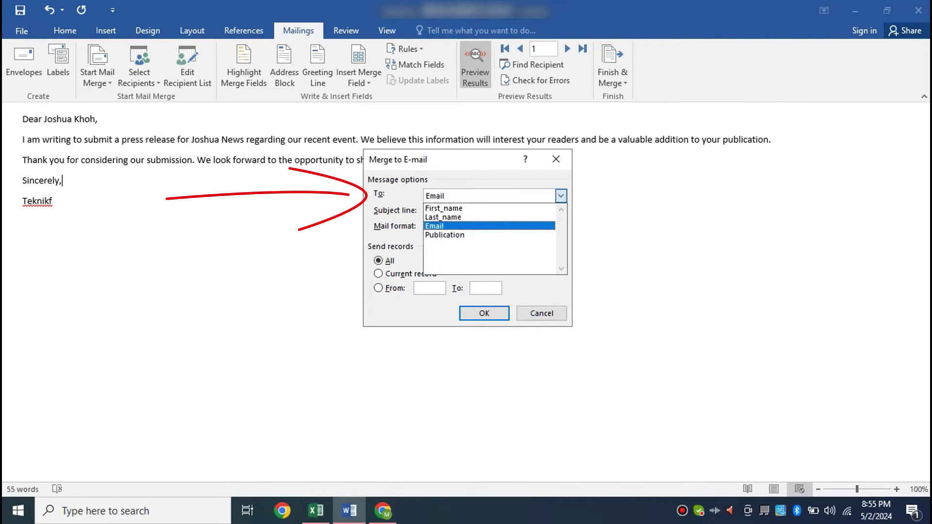
{"action": "left_click", "coordinate": [560, 196]}
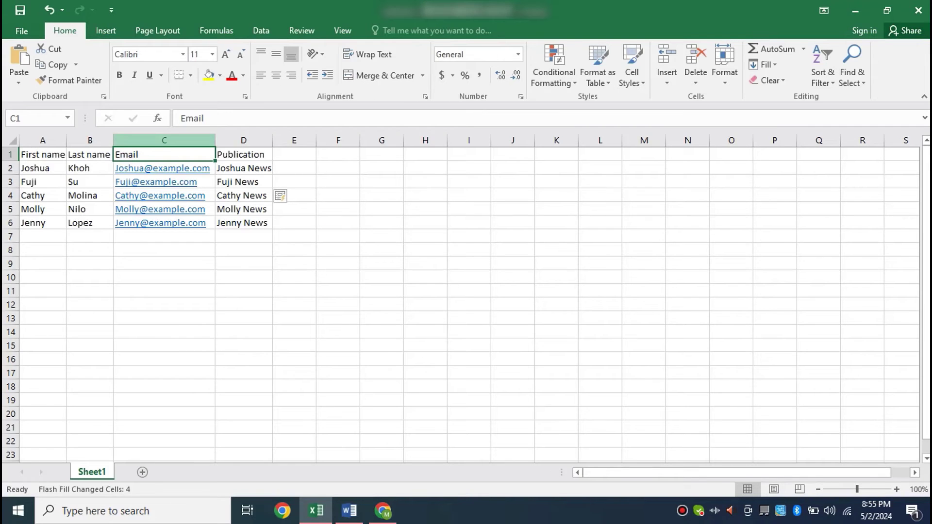
{"action": "left_click", "coordinate": [164, 140]}
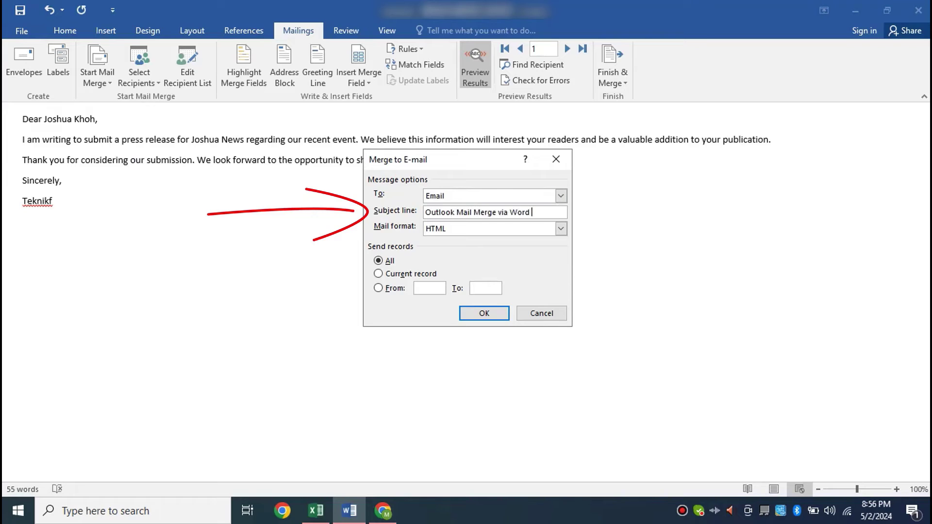
- In Word, complete the subject line as "Outlook Mail Merge via Word Test" and send the HTML e-mails to all records
{"action": "type", "text": "Test"}
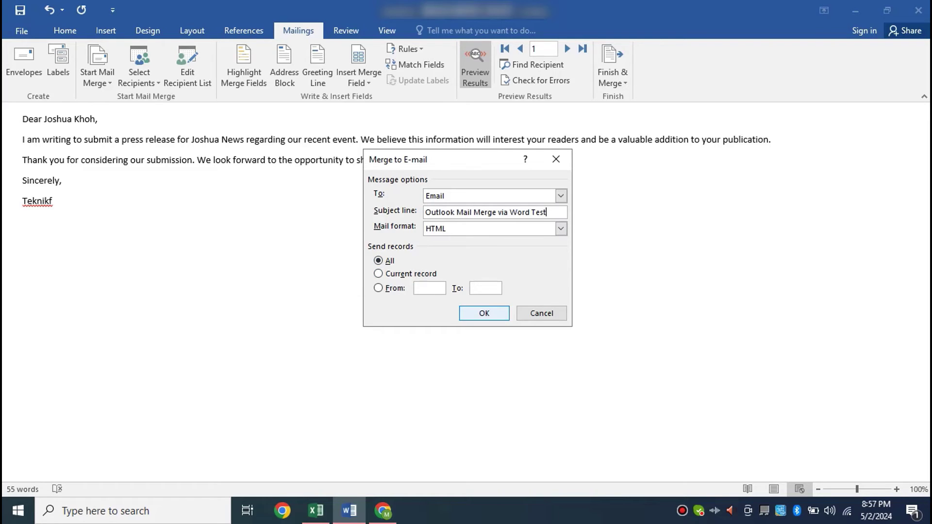
{"action": "left_click", "coordinate": [484, 313]}
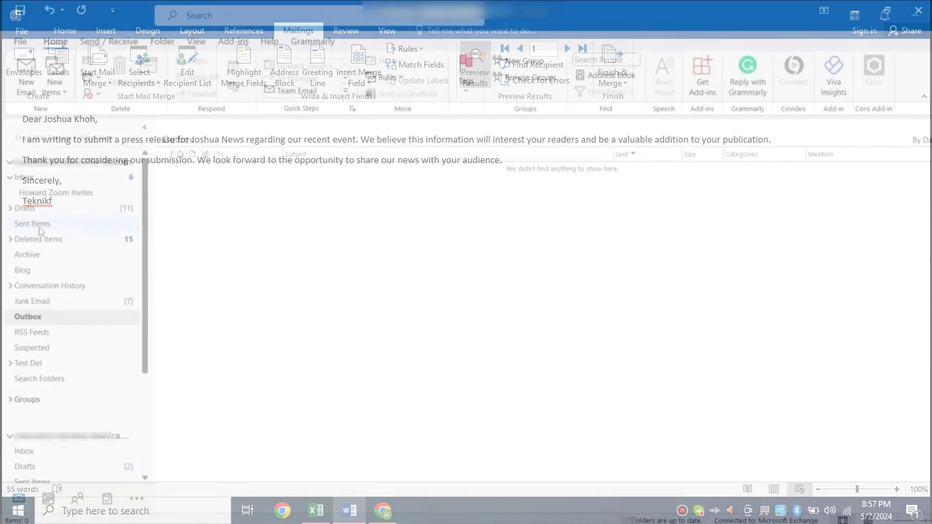
- Switch to Outlook and examine the merged e-mails in Sent Items, opening the most recent message
{"action": "left_click", "coordinate": [40, 226]}
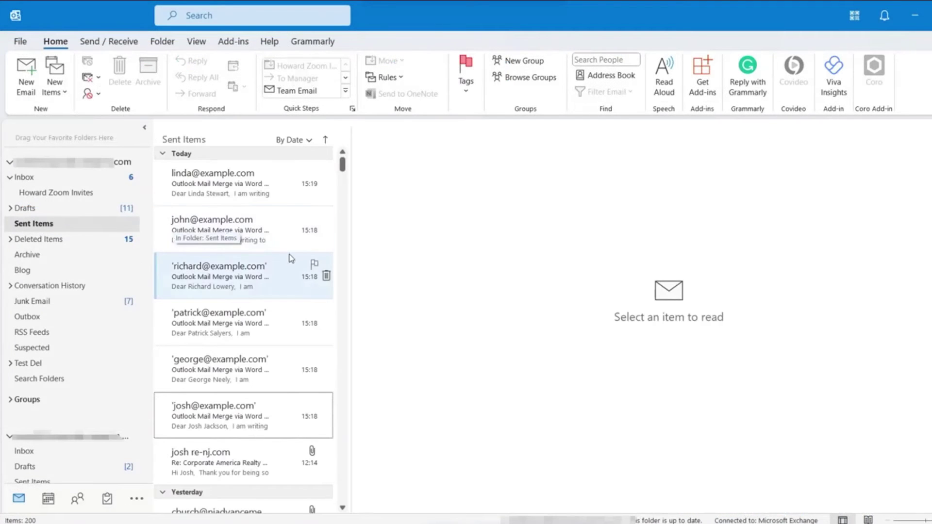
{"action": "left_click", "coordinate": [252, 182]}
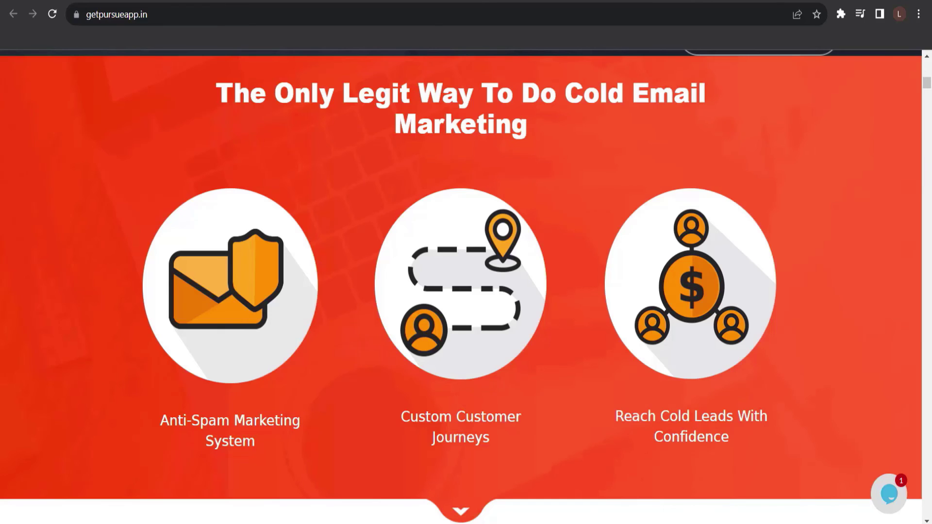
- Review the PursueApp feature list on getpursueapp.in, including multiple campaigns, custom trigger e-mails, the free readymade sequence and ease of use
{"action": "scroll", "coordinate": [461, 286], "scroll_direction": "down", "scroll_amount": 10}
{"action": "scroll", "coordinate": [802, 144], "scroll_direction": "up", "scroll_amount": 4}
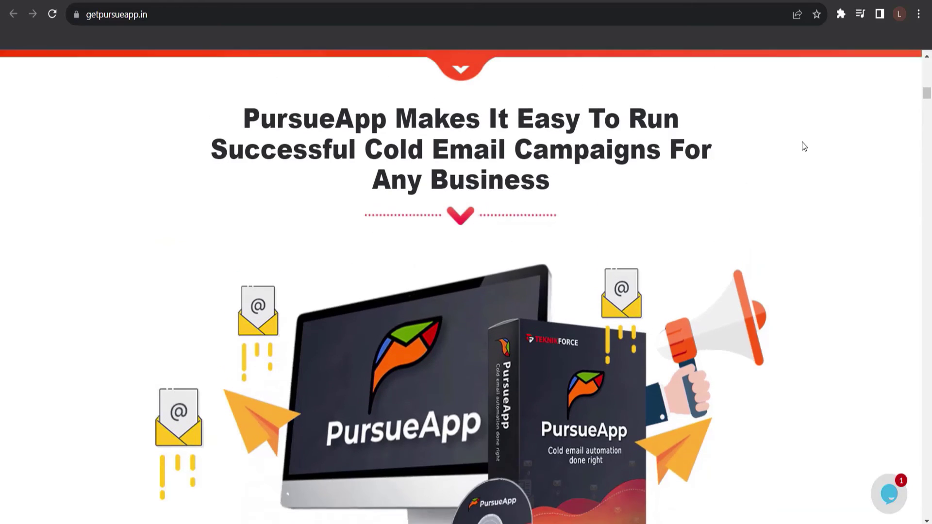
{"action": "scroll", "coordinate": [802, 141], "scroll_direction": "down", "scroll_amount": 2}
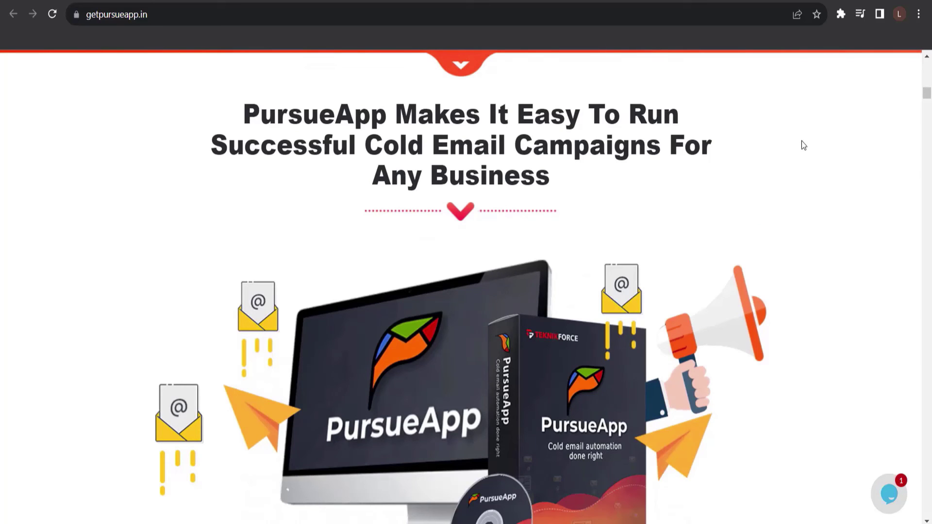
{"action": "scroll", "coordinate": [802, 141], "scroll_direction": "down", "scroll_amount": 8}
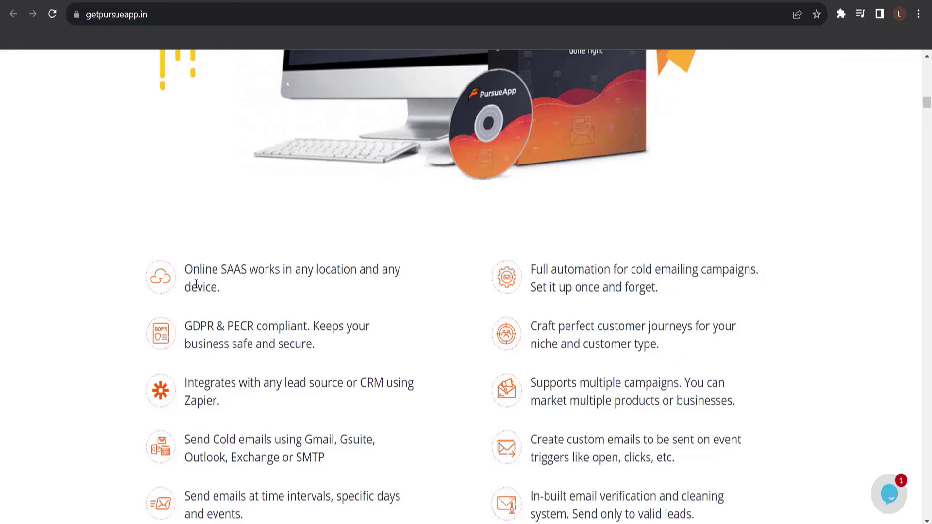
{"action": "left_click_drag", "start_coordinate": [530, 382], "coordinate": [755, 398]}
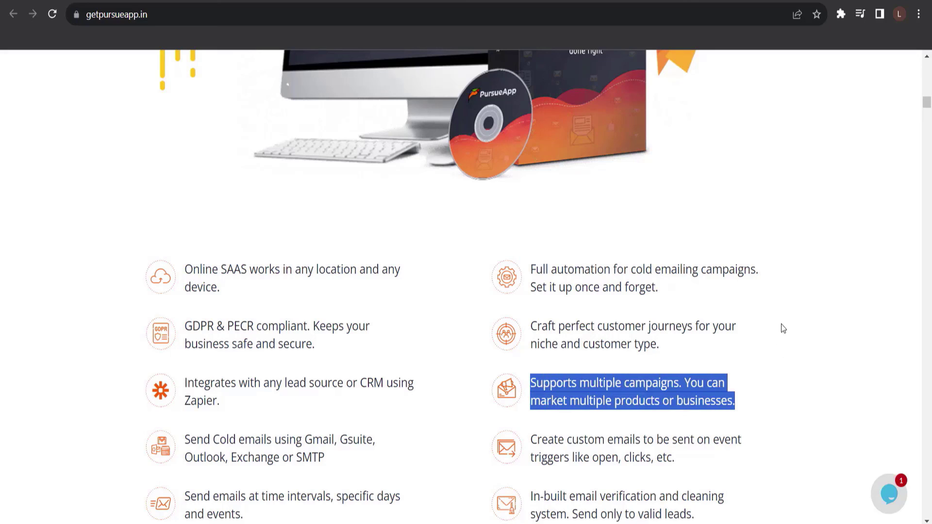
{"action": "scroll", "coordinate": [781, 326], "scroll_direction": "down", "scroll_amount": 4}
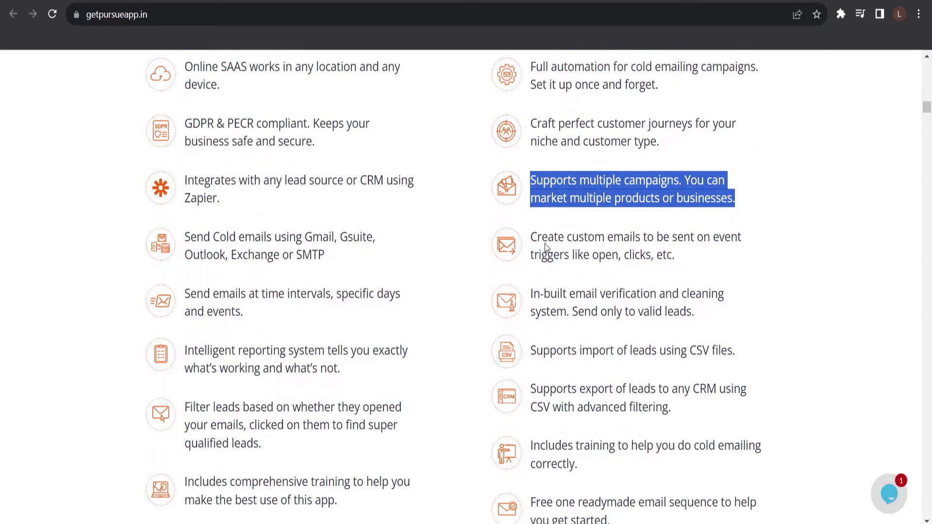
{"action": "left_click_drag", "start_coordinate": [530, 238], "coordinate": [732, 243]}
{"action": "scroll", "coordinate": [731, 243], "scroll_direction": "down", "scroll_amount": 3}
{"action": "left_click_drag", "start_coordinate": [535, 368], "coordinate": [633, 394]}
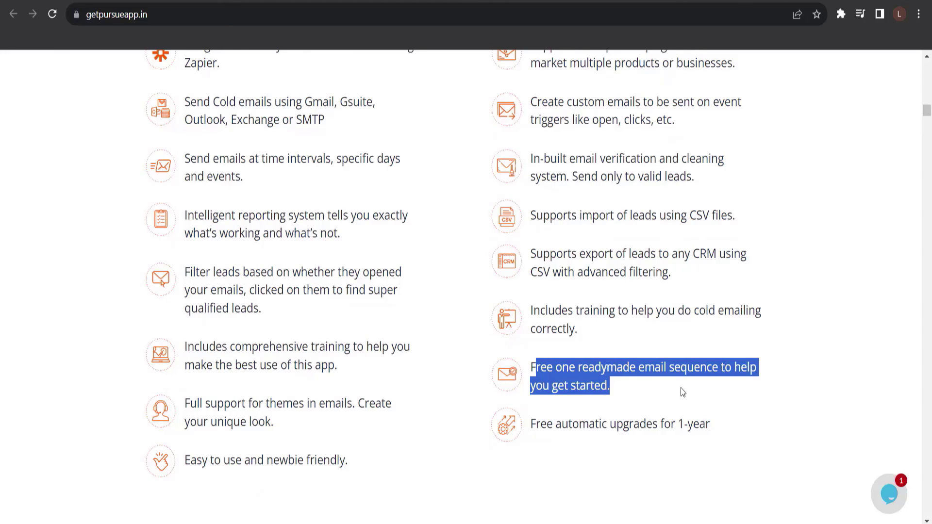
{"action": "left_click", "coordinate": [566, 406]}
{"action": "left_click_drag", "start_coordinate": [176, 458], "coordinate": [353, 459]}
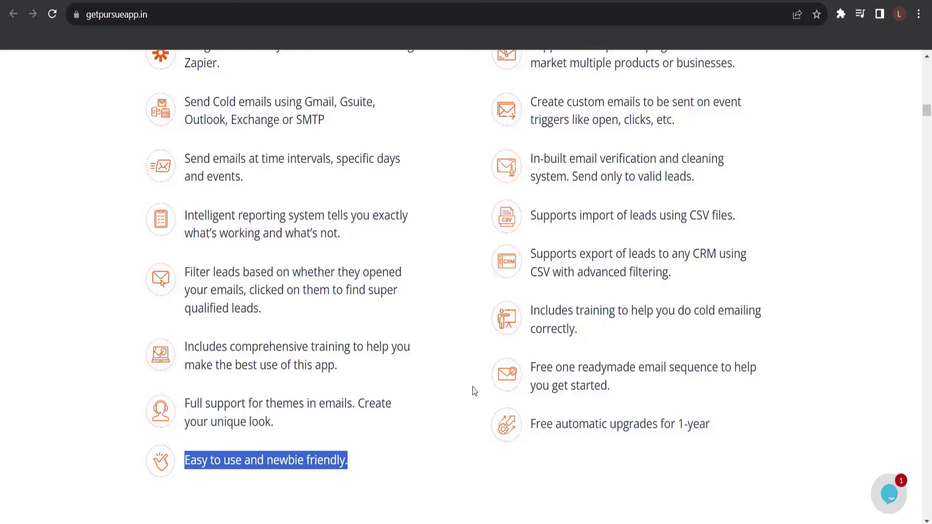
{"action": "scroll", "coordinate": [473, 386], "scroll_direction": "up", "scroll_amount": 4}
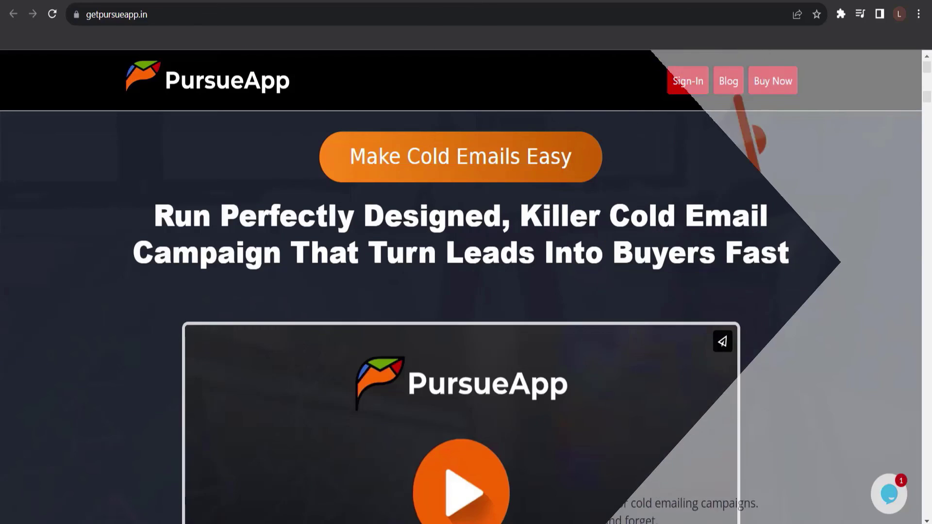